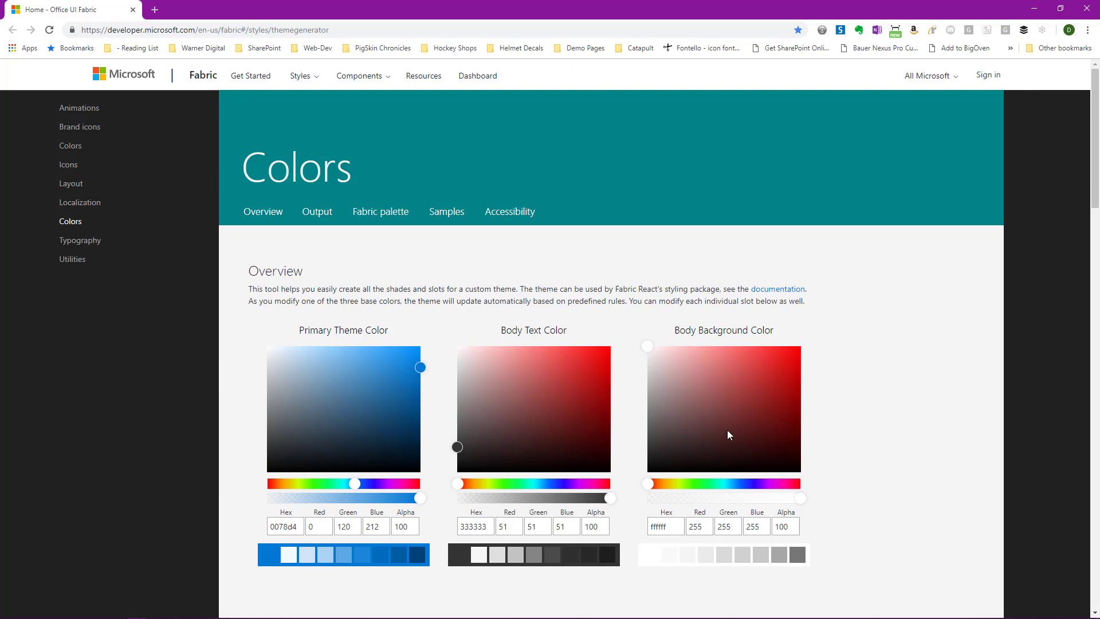
Preview the sample teaching bubble in the current theme colours, then dismiss it
{"action": "scroll", "coordinate": [790, 413], "scroll_direction": "down", "scroll_amount": 15}
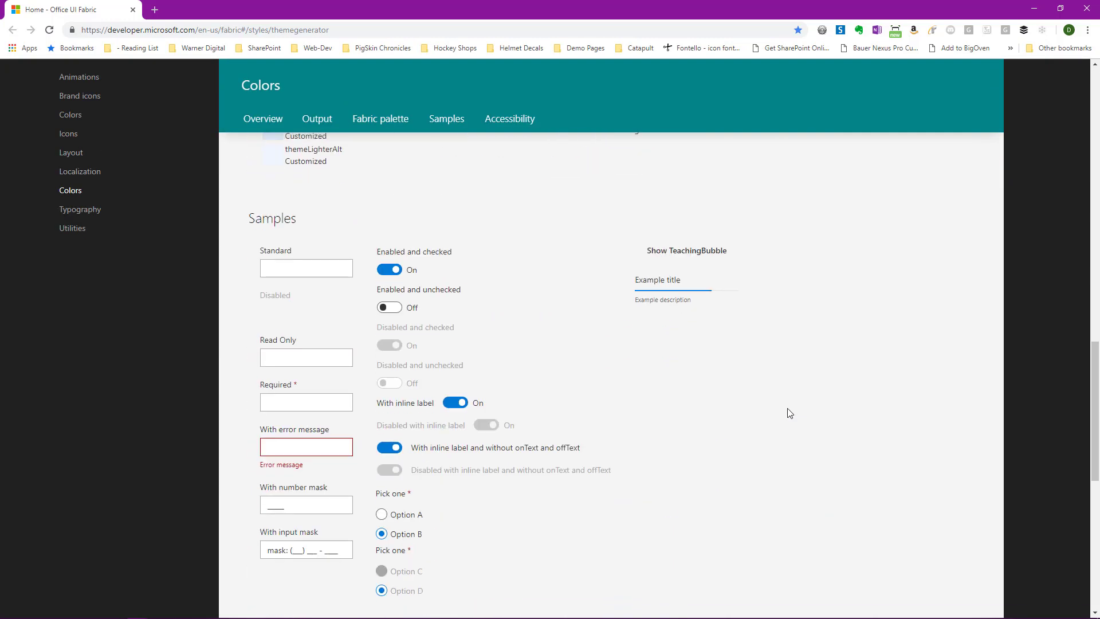
{"action": "scroll", "coordinate": [790, 412], "scroll_direction": "down", "scroll_amount": 3}
{"action": "scroll", "coordinate": [790, 413], "scroll_direction": "up", "scroll_amount": 1}
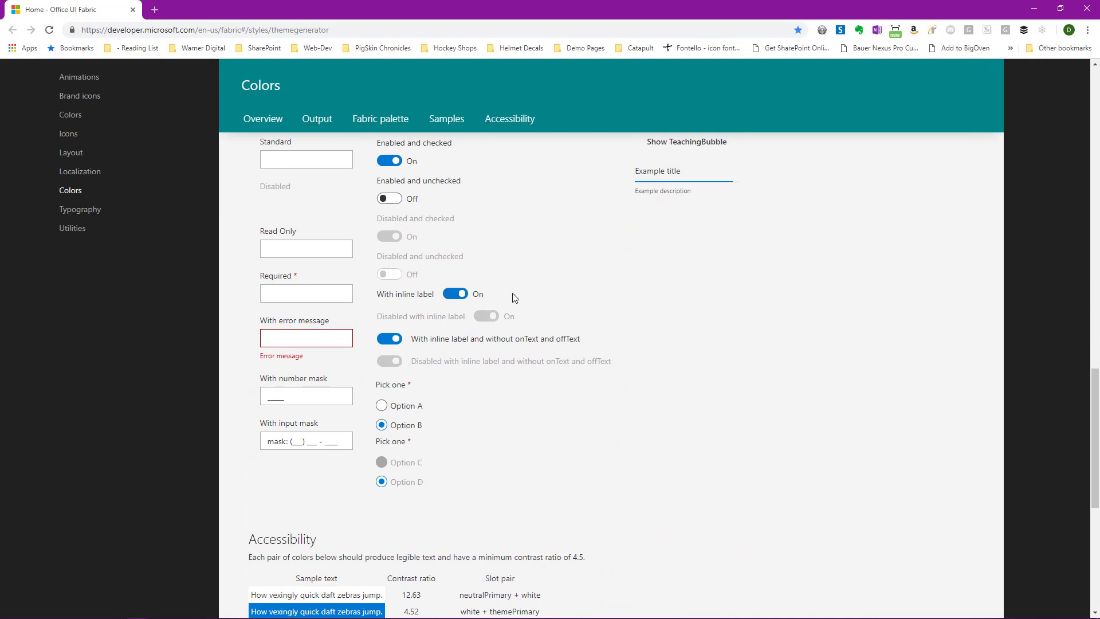
{"action": "scroll", "coordinate": [705, 266], "scroll_direction": "up", "scroll_amount": 2}
{"action": "left_click", "coordinate": [685, 257]}
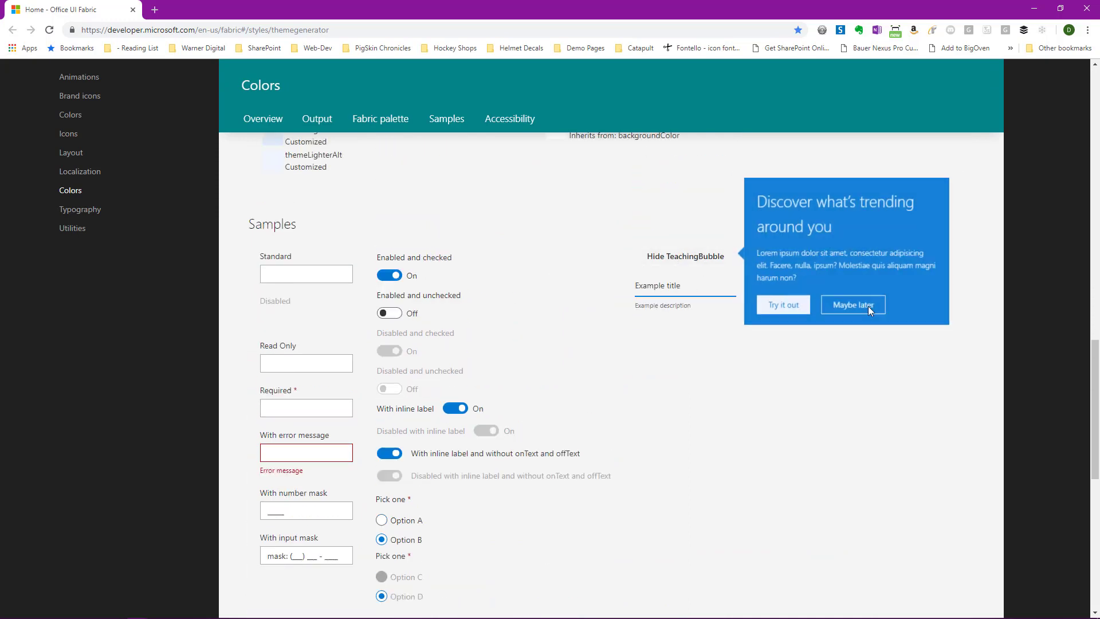
{"action": "left_click", "coordinate": [880, 384]}
Set the primary theme colour hex to purple 772d96, generating purple shades
{"action": "scroll", "coordinate": [879, 384], "scroll_direction": "up", "scroll_amount": 7}
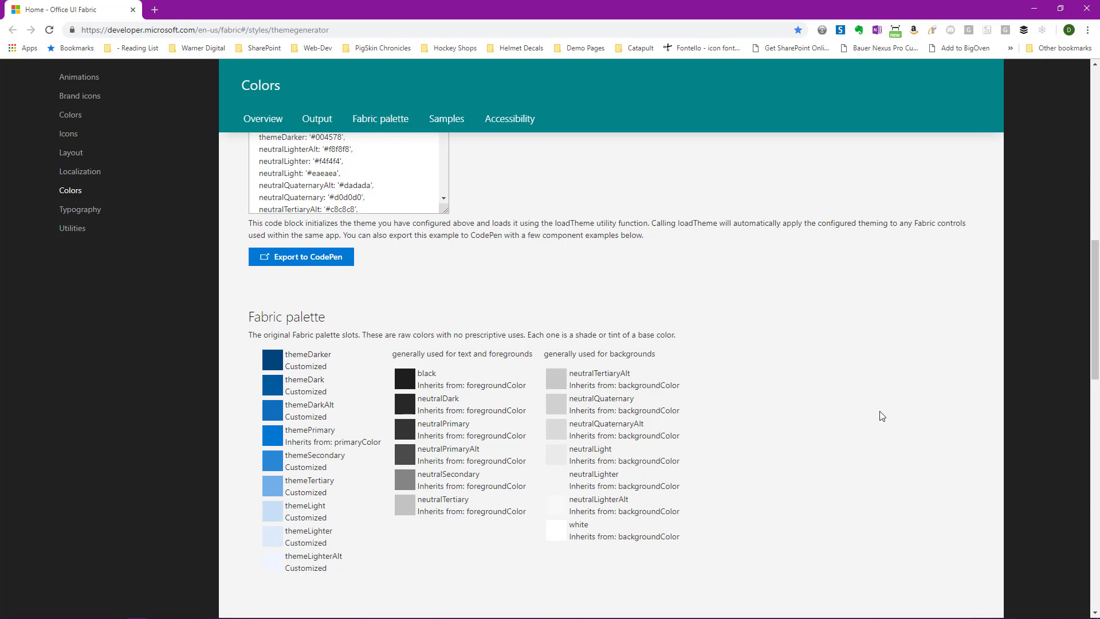
{"action": "scroll", "coordinate": [954, 420], "scroll_direction": "up", "scroll_amount": 10}
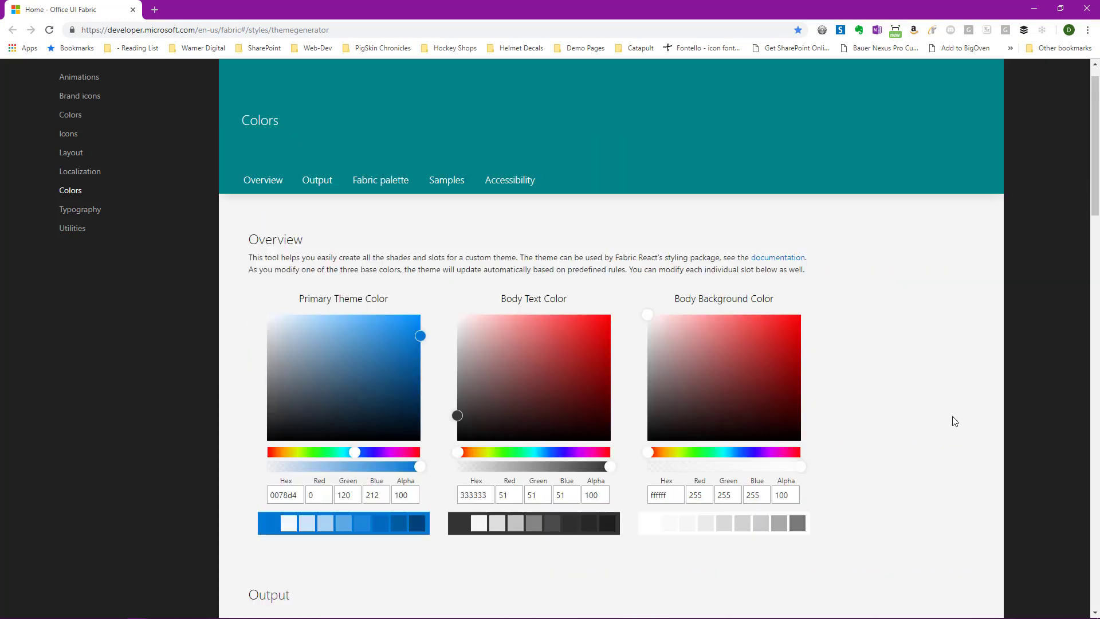
{"action": "scroll", "coordinate": [952, 416], "scroll_direction": "up", "scroll_amount": 1}
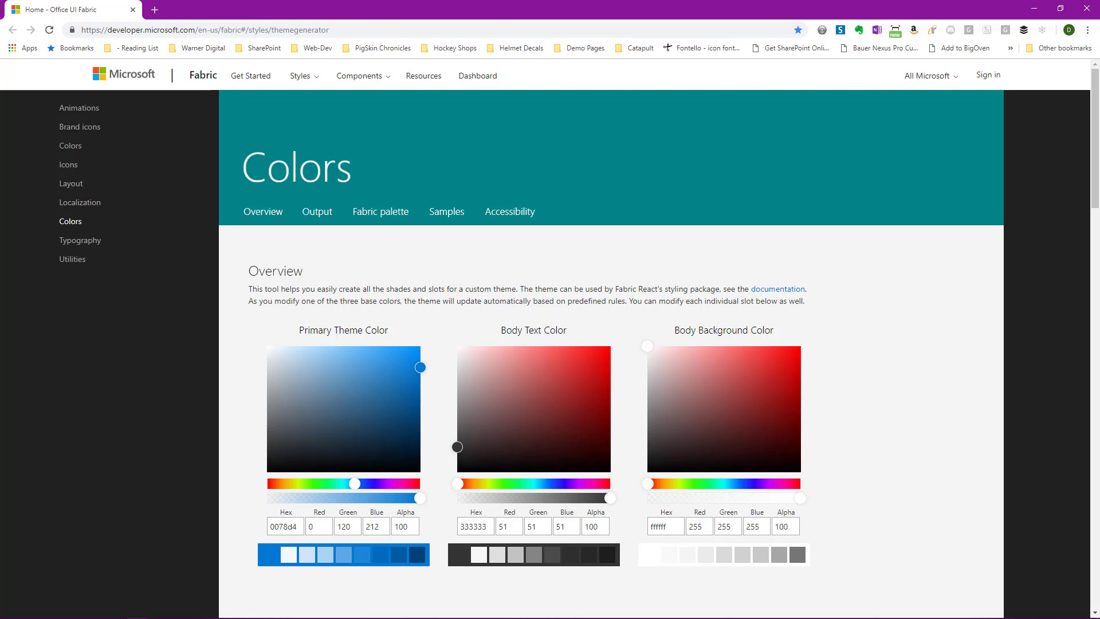
{"action": "left_click", "coordinate": [291, 526]}
{"action": "double_click", "coordinate": [291, 526]}
{"action": "type", "text": "772d96"}
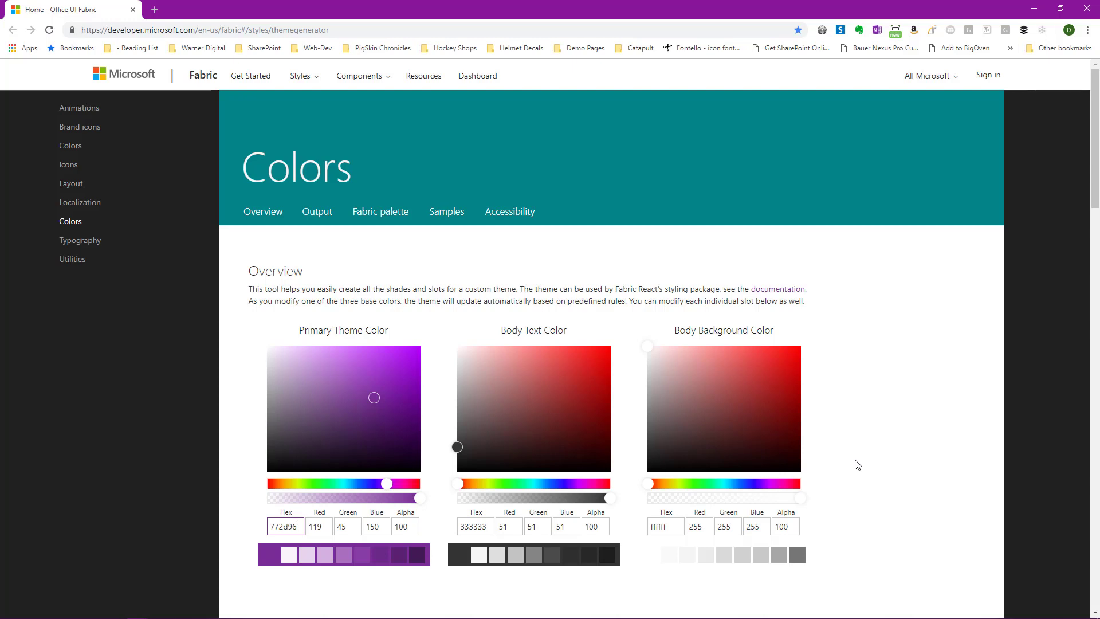
{"action": "scroll", "coordinate": [952, 381], "scroll_direction": "down", "scroll_amount": 10}
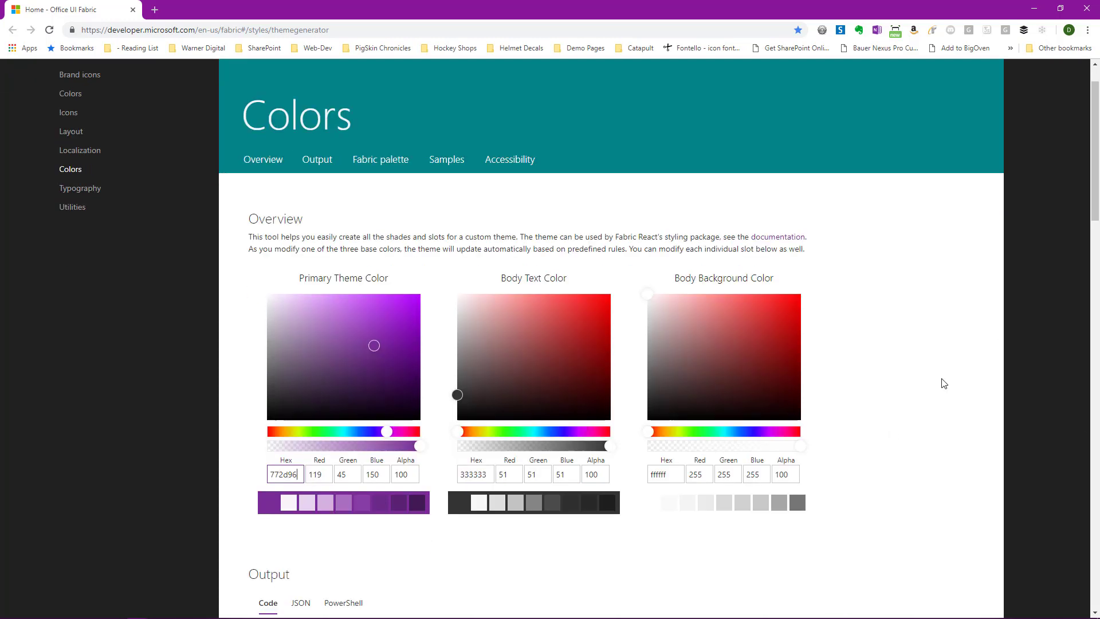
{"action": "scroll", "coordinate": [943, 383], "scroll_direction": "down", "scroll_amount": 6}
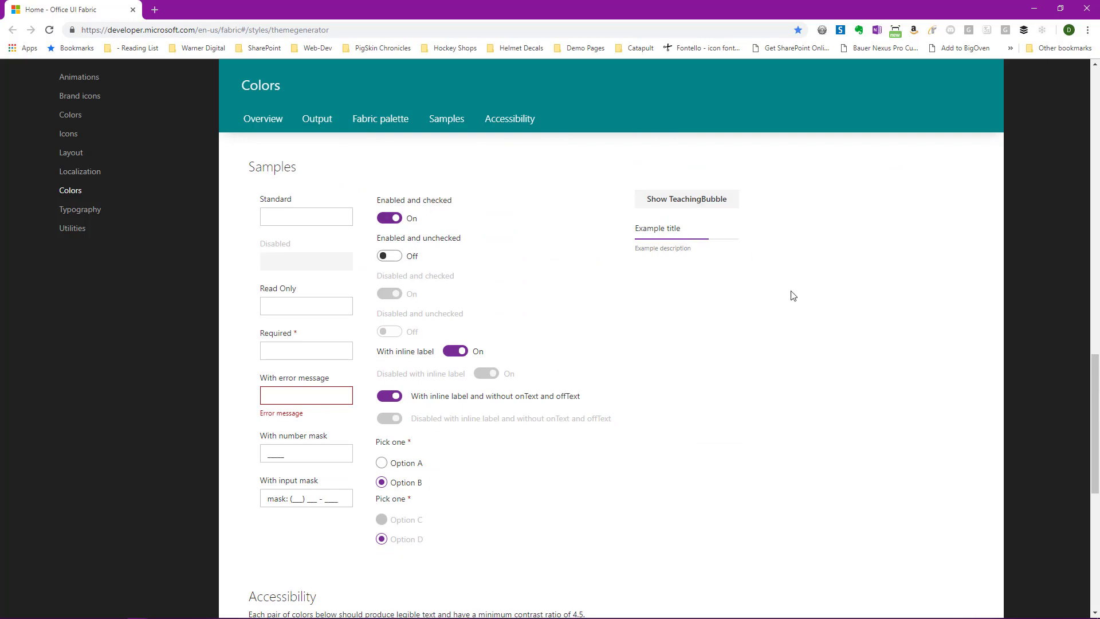
{"action": "scroll", "coordinate": [912, 342], "scroll_direction": "up", "scroll_amount": 5}
{"action": "scroll", "coordinate": [914, 342], "scroll_direction": "up", "scroll_amount": 1}
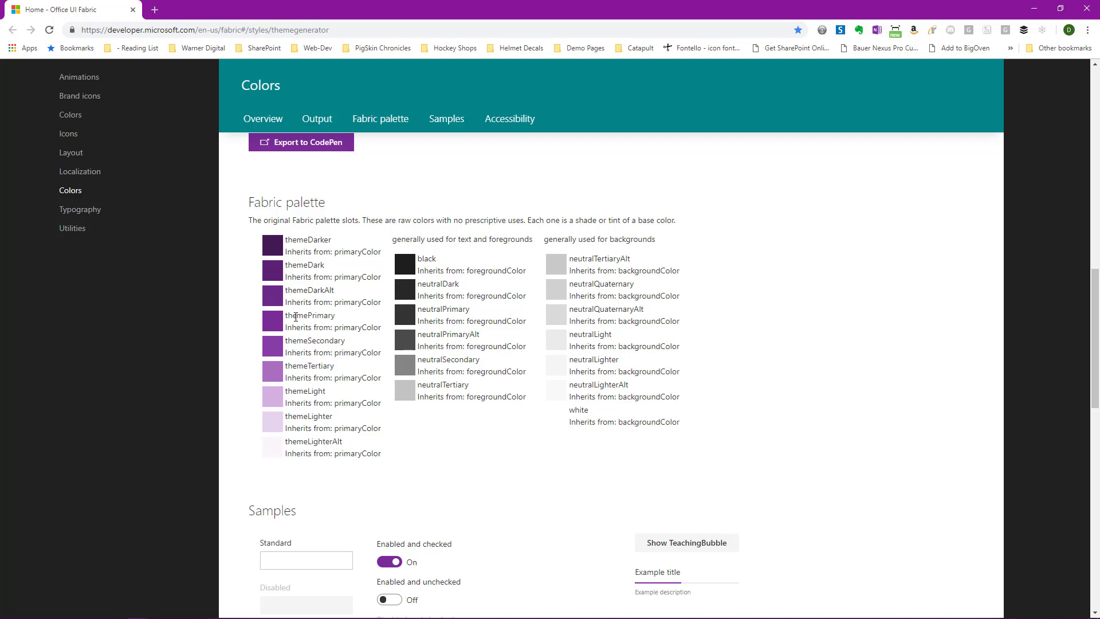
Set the themePrimary swatch to orange f99500 so sample toggles and radios turn orange
{"action": "left_click", "coordinate": [273, 322]}
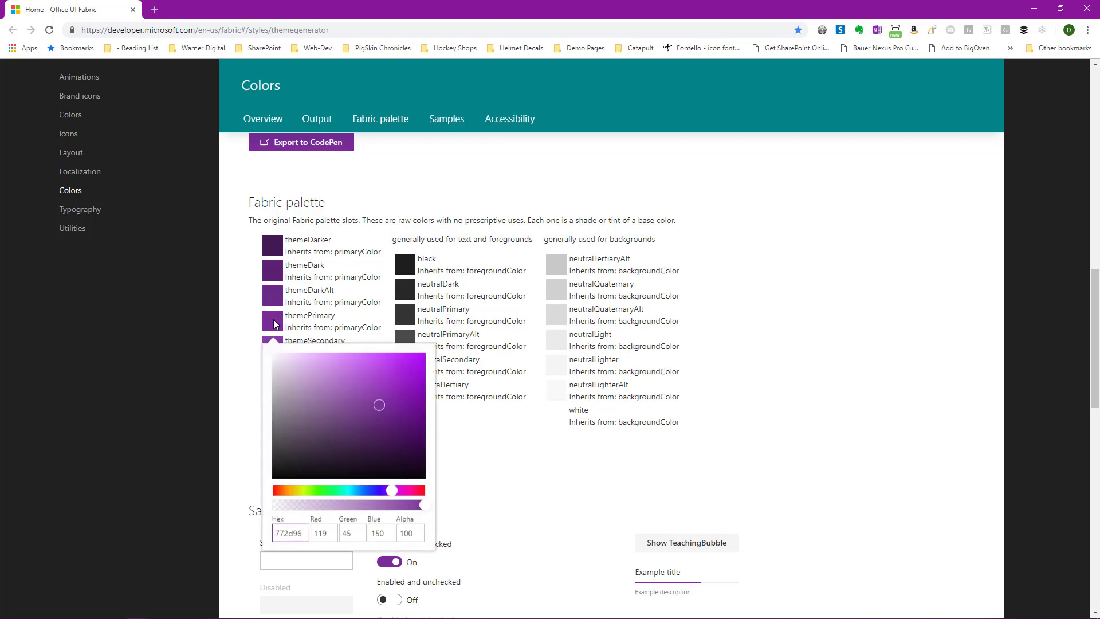
{"action": "double_click", "coordinate": [293, 534]}
{"action": "type", "text": "f99500"}
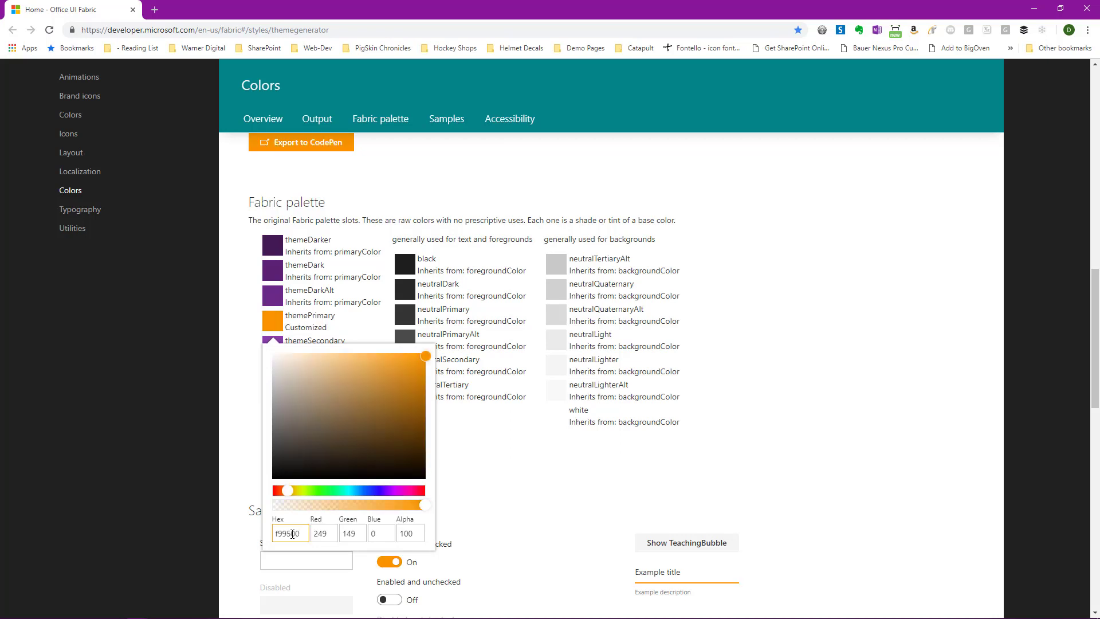
{"action": "left_click", "coordinate": [861, 353]}
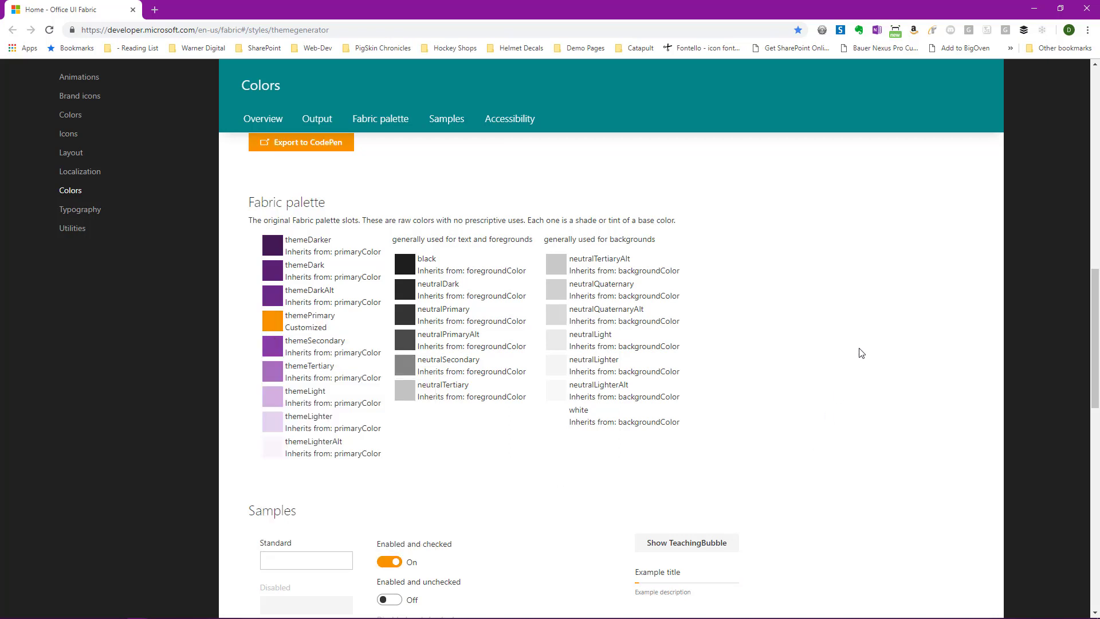
{"action": "scroll", "coordinate": [861, 353], "scroll_direction": "down", "scroll_amount": 6}
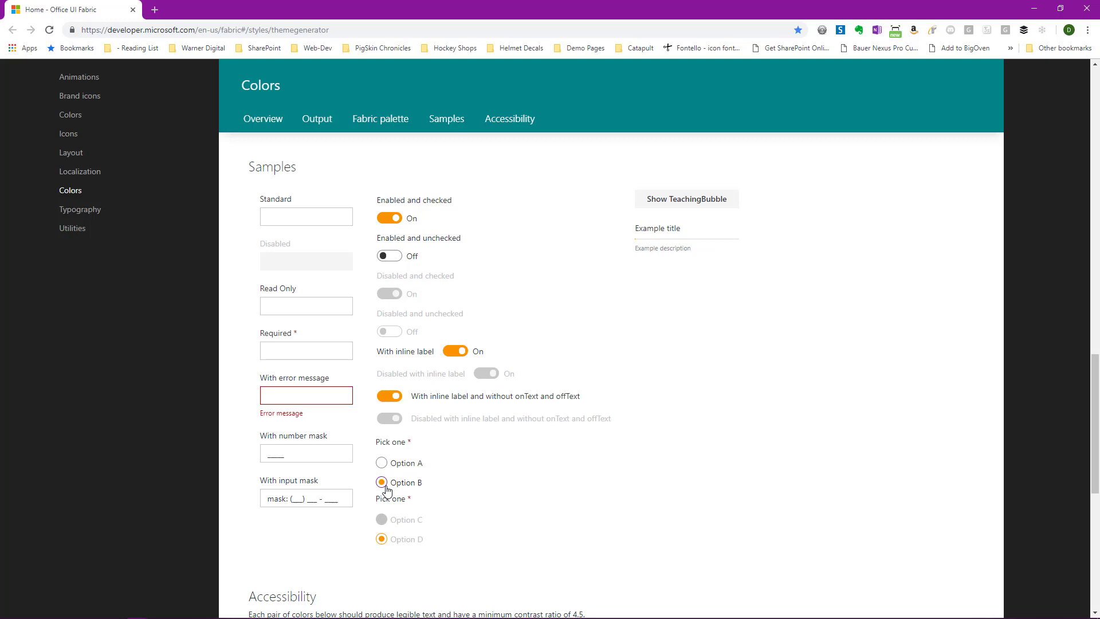
{"action": "left_click", "coordinate": [707, 201]}
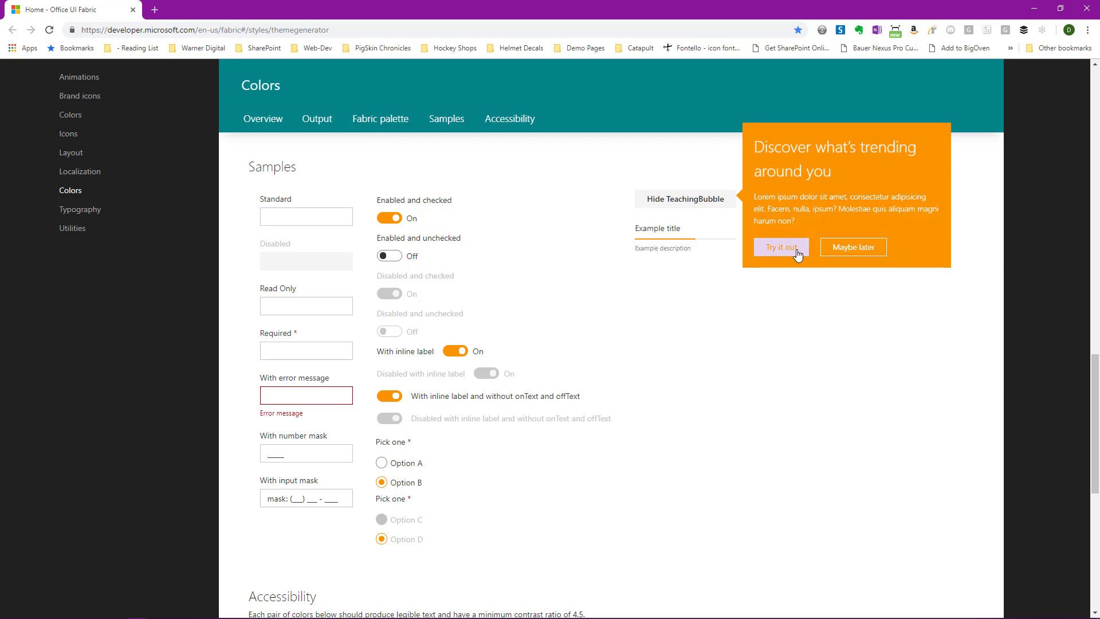
{"action": "left_click", "coordinate": [716, 381]}
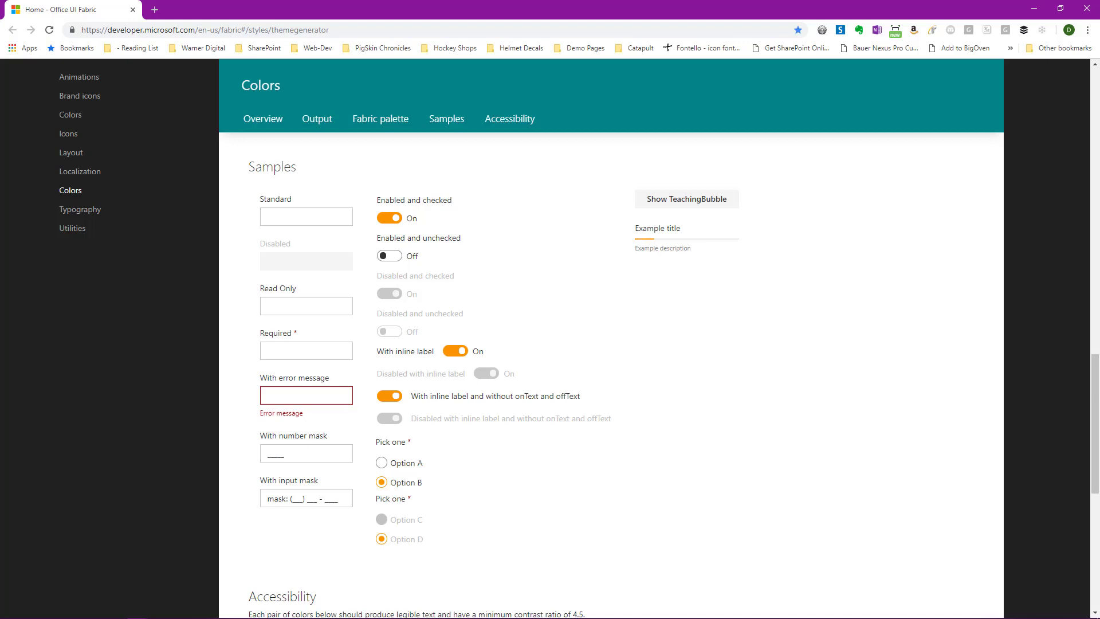
{"action": "scroll", "coordinate": [930, 344], "scroll_direction": "up", "scroll_amount": 7}
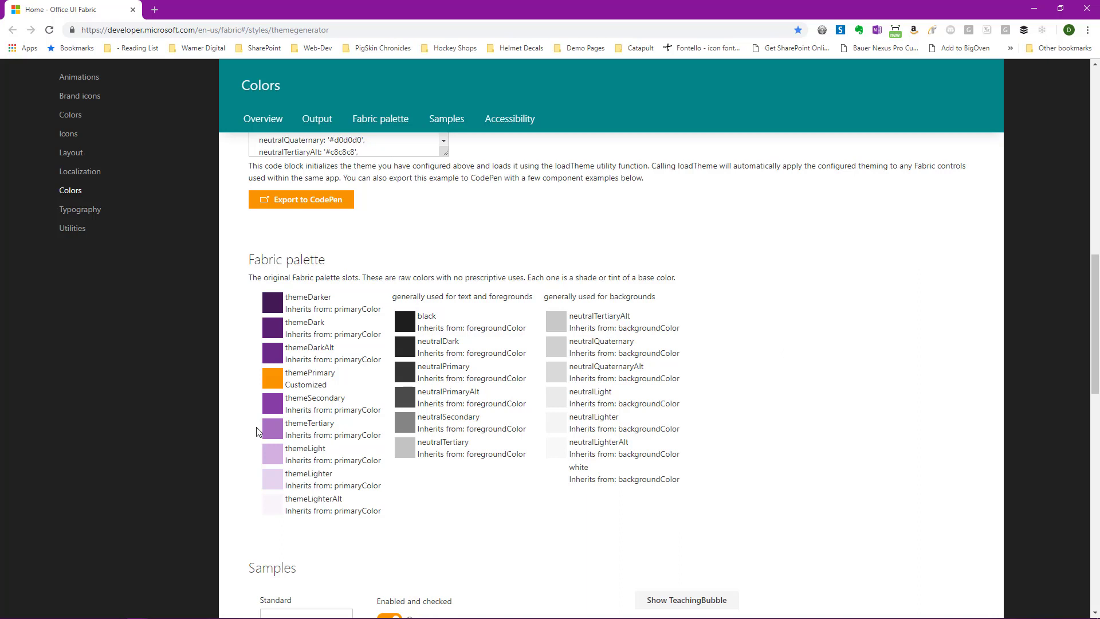
{"action": "left_click", "coordinate": [271, 407]}
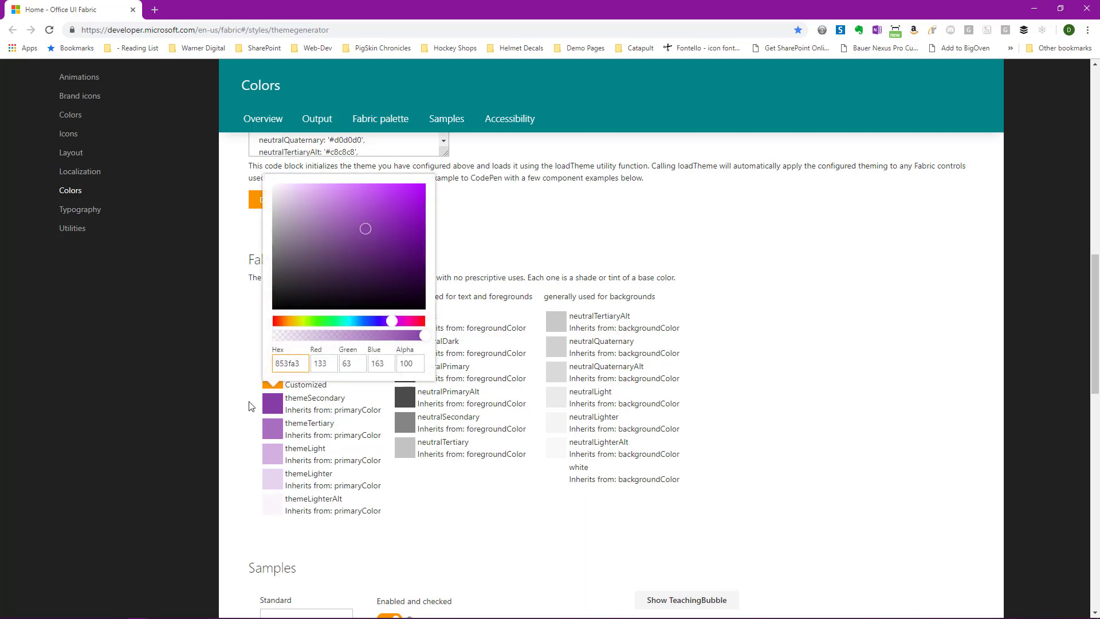
{"action": "left_click", "coordinate": [250, 407]}
{"action": "left_click", "coordinate": [272, 434]}
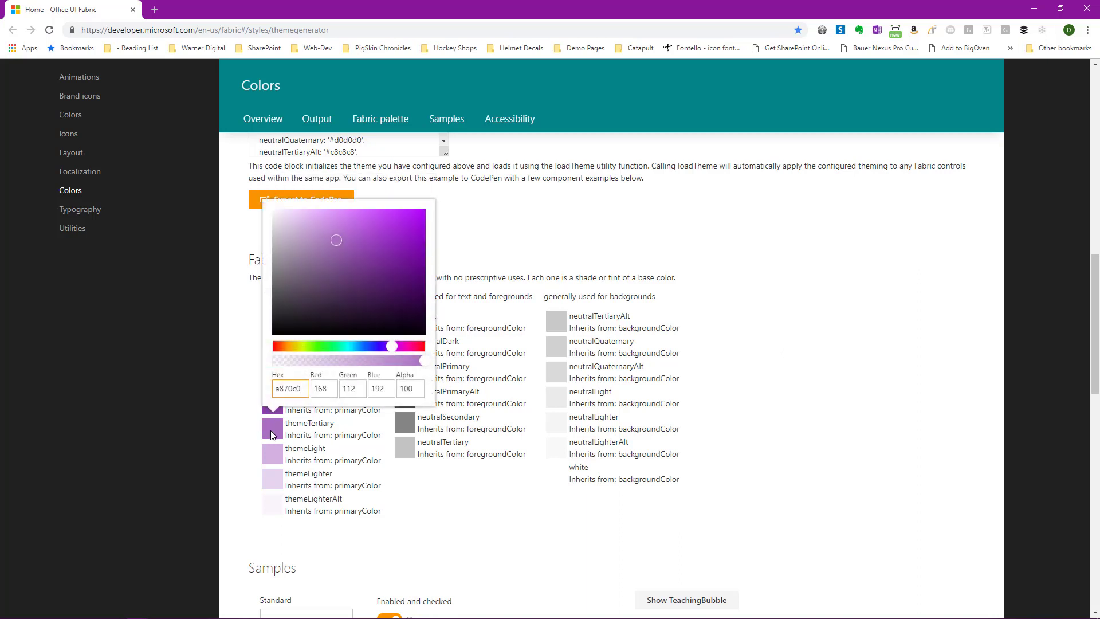
{"action": "left_click", "coordinate": [866, 391]}
{"action": "scroll", "coordinate": [867, 393], "scroll_direction": "down", "scroll_amount": 4}
{"action": "scroll", "coordinate": [867, 393], "scroll_direction": "down", "scroll_amount": 3}
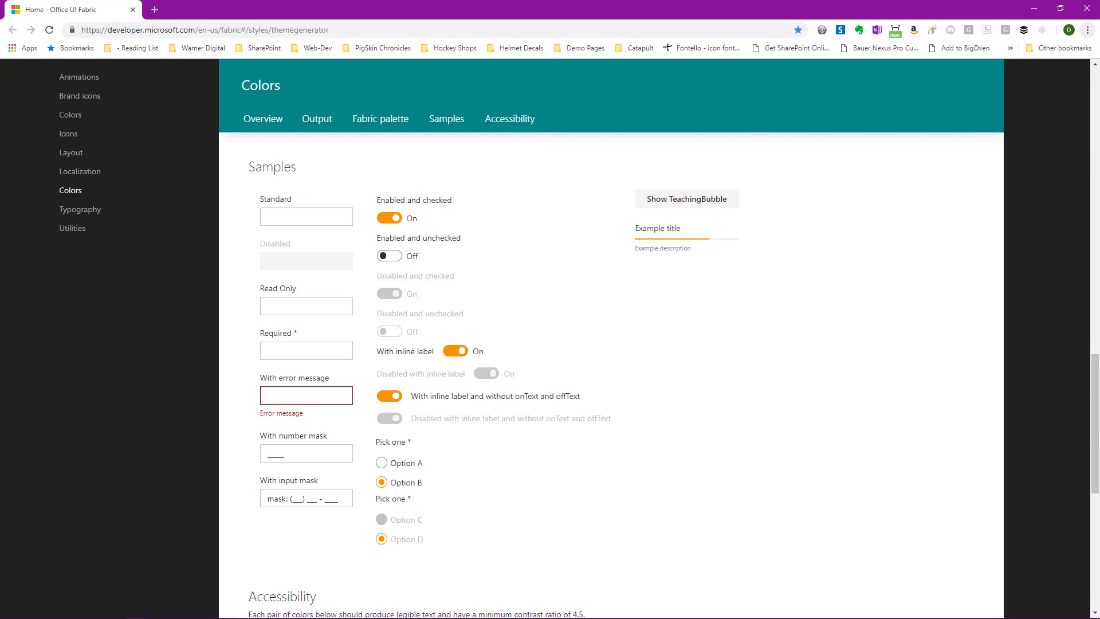
Switch the Output to PowerShell format, listing themePrimary "#f99500" with the purple shades
{"action": "scroll", "coordinate": [864, 453], "scroll_direction": "up", "scroll_amount": 10}
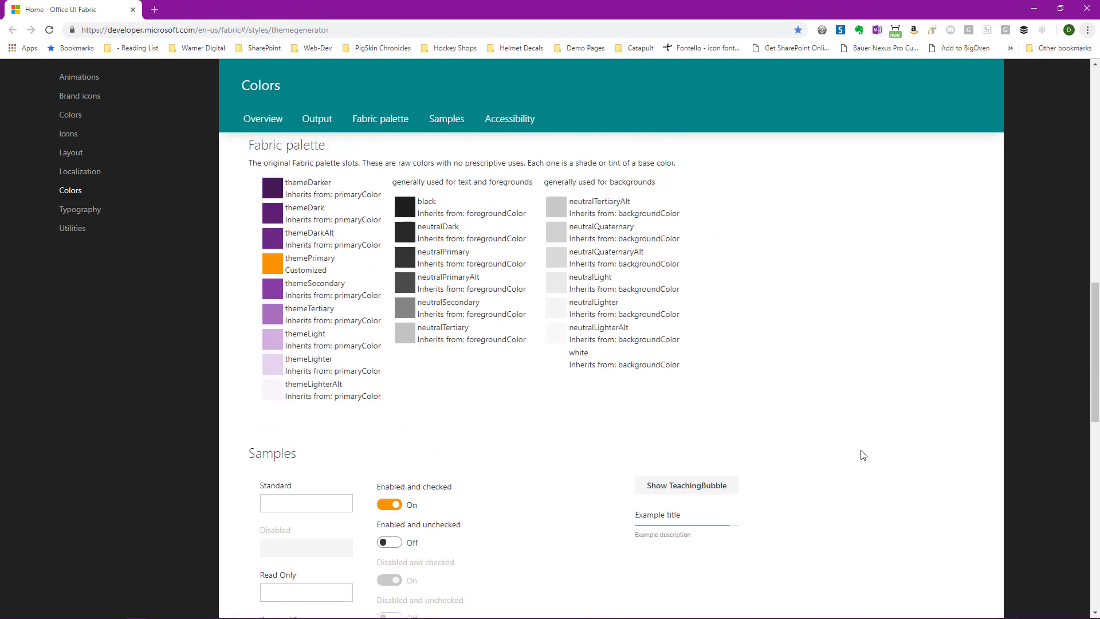
{"action": "scroll", "coordinate": [864, 455], "scroll_direction": "up", "scroll_amount": 6}
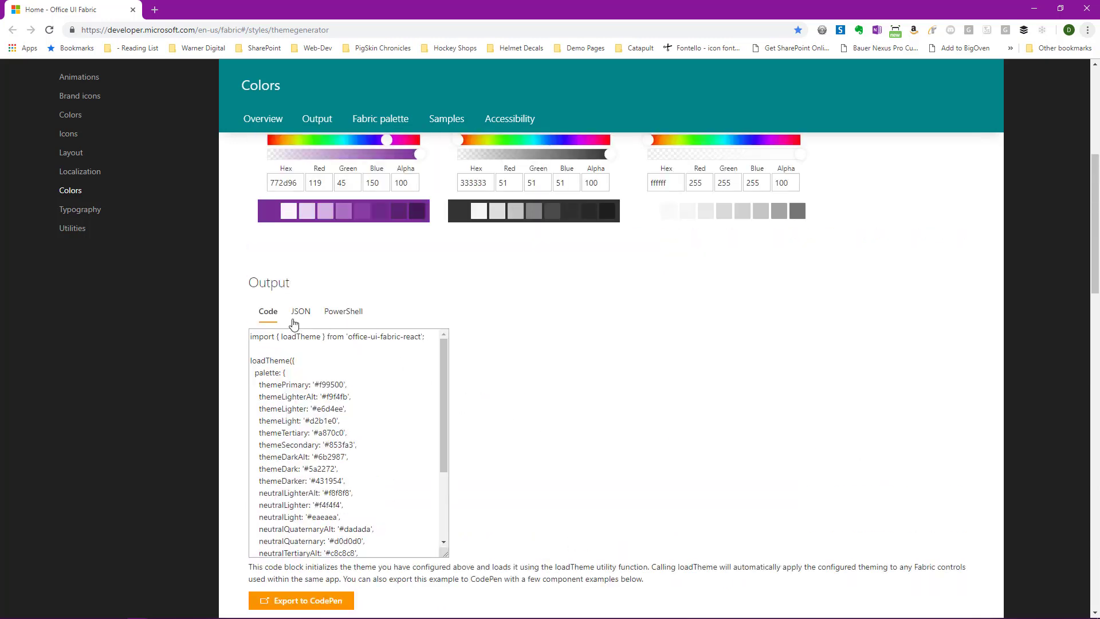
{"action": "left_click", "coordinate": [340, 318]}
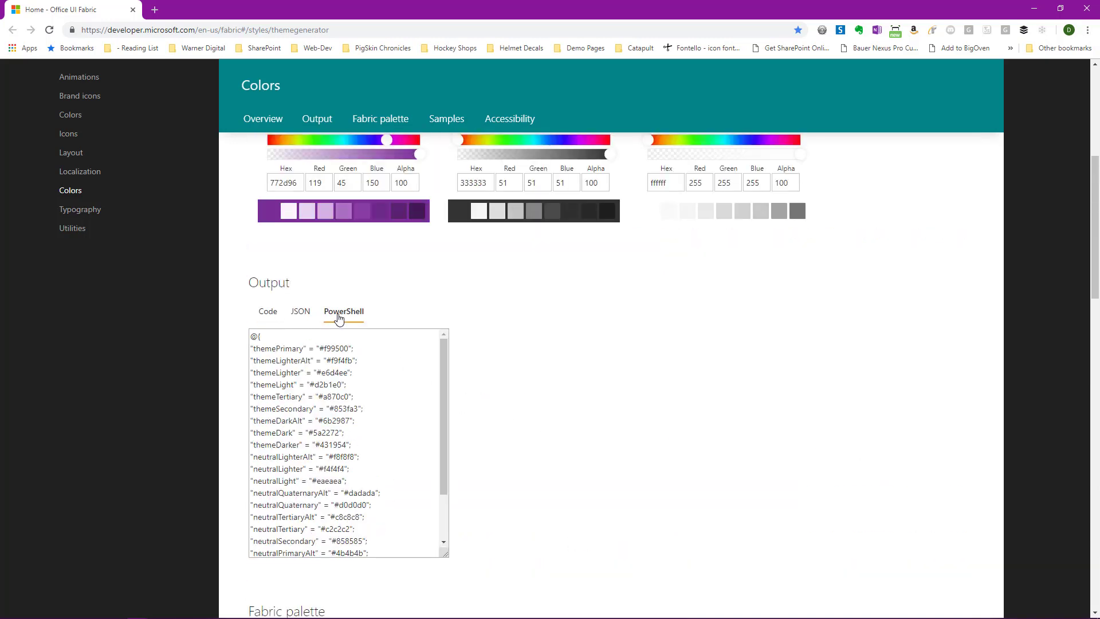